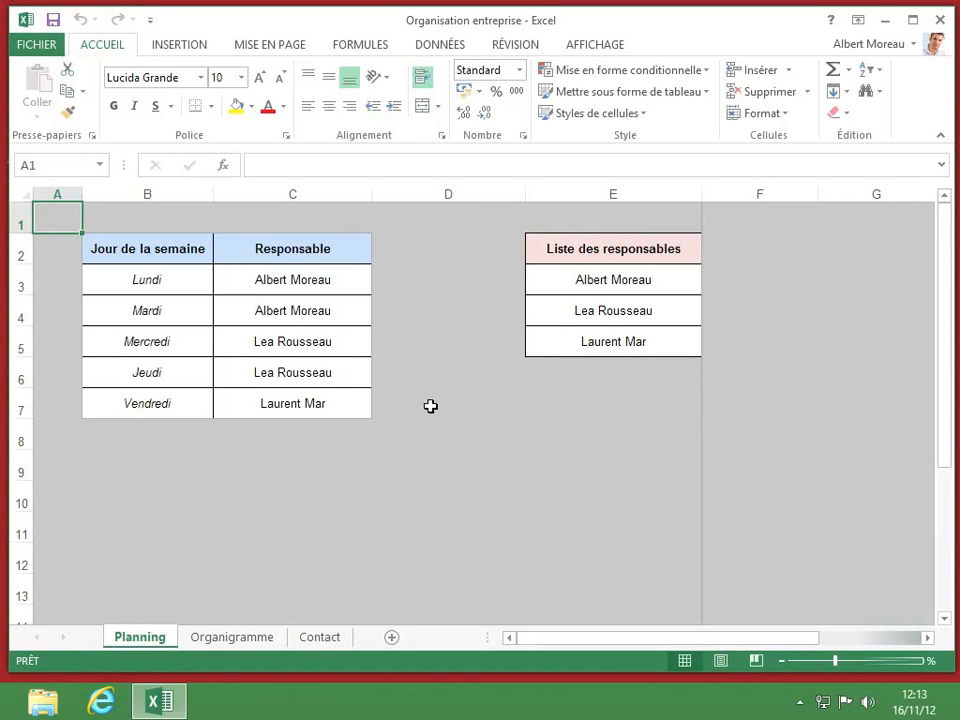
# - Switch the Planning sheet to landscape orientation (Paysage) and set its print scale to 200 %
pyautogui.click(287, 50)
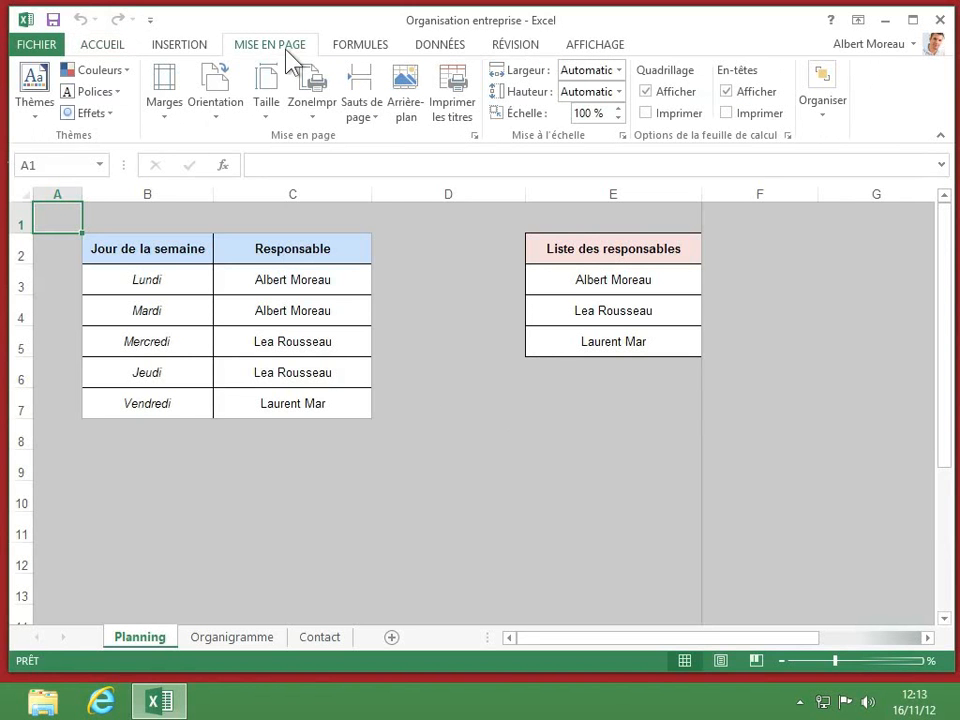
pyautogui.click(214, 112)
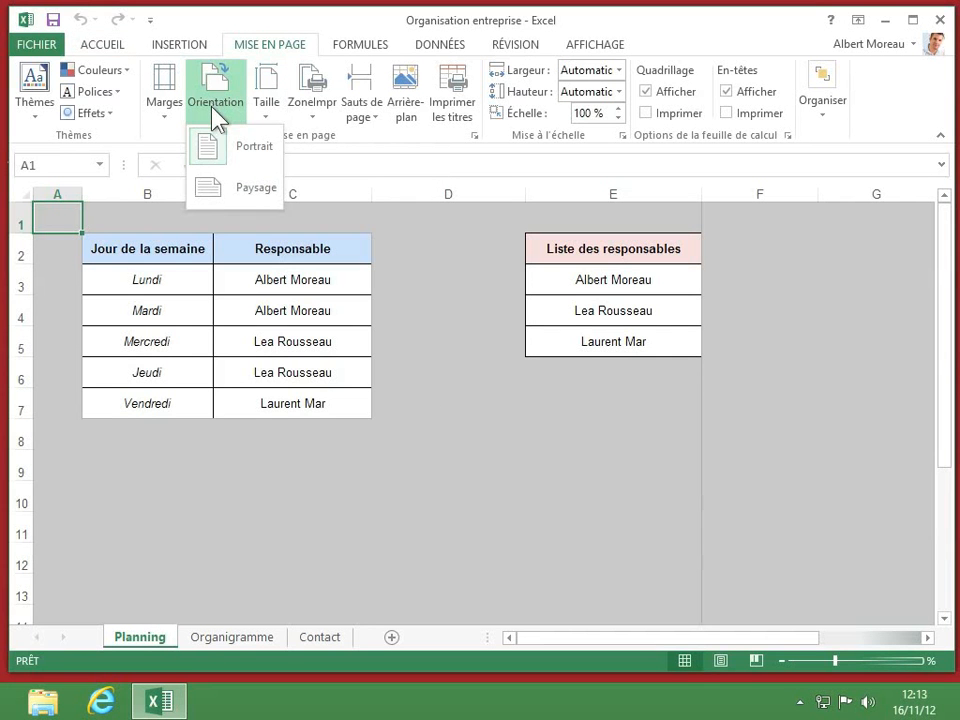
pyautogui.click(246, 187)
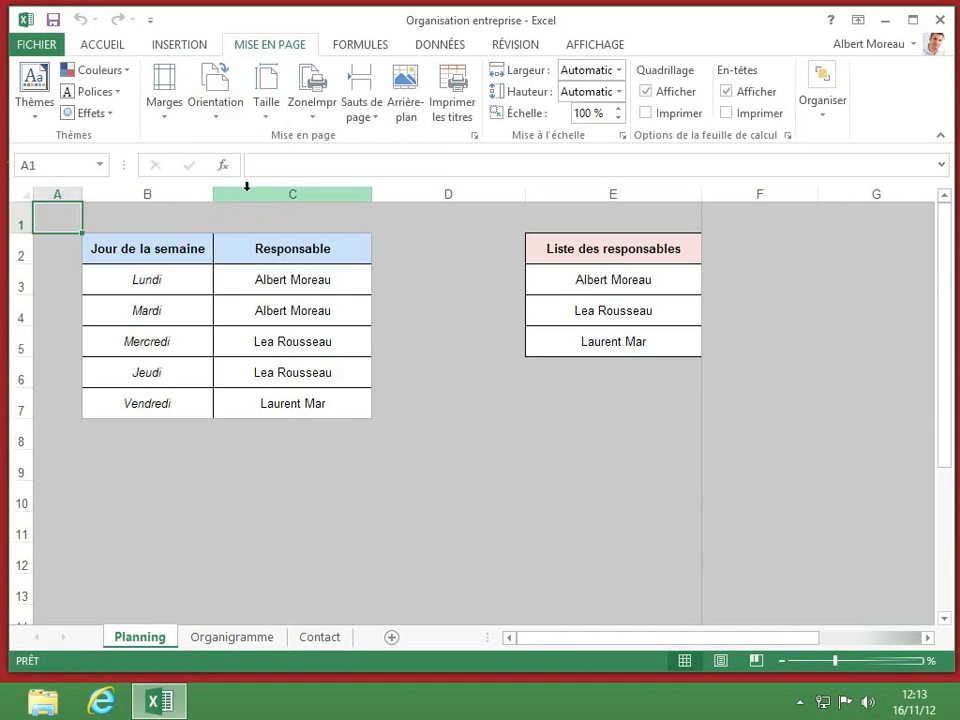
pyautogui.click(577, 113)
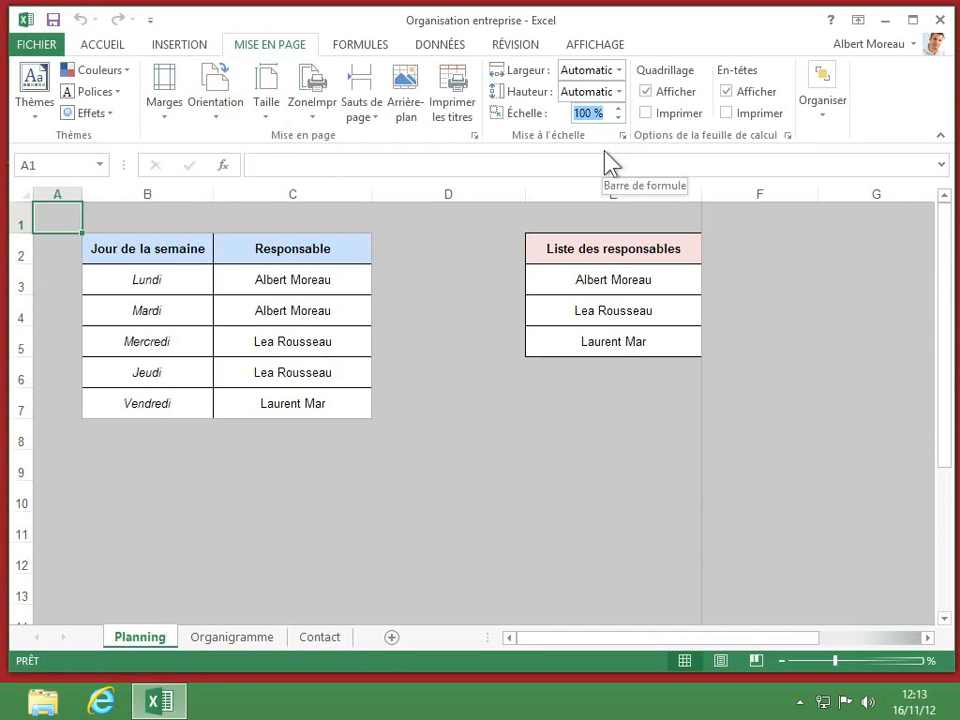
pyautogui.write('200')
pyautogui.press('Return')
# - Set custom page margins of 2 cm for the top, left, bottom and right sides of the sheet
pyautogui.click(172, 110)
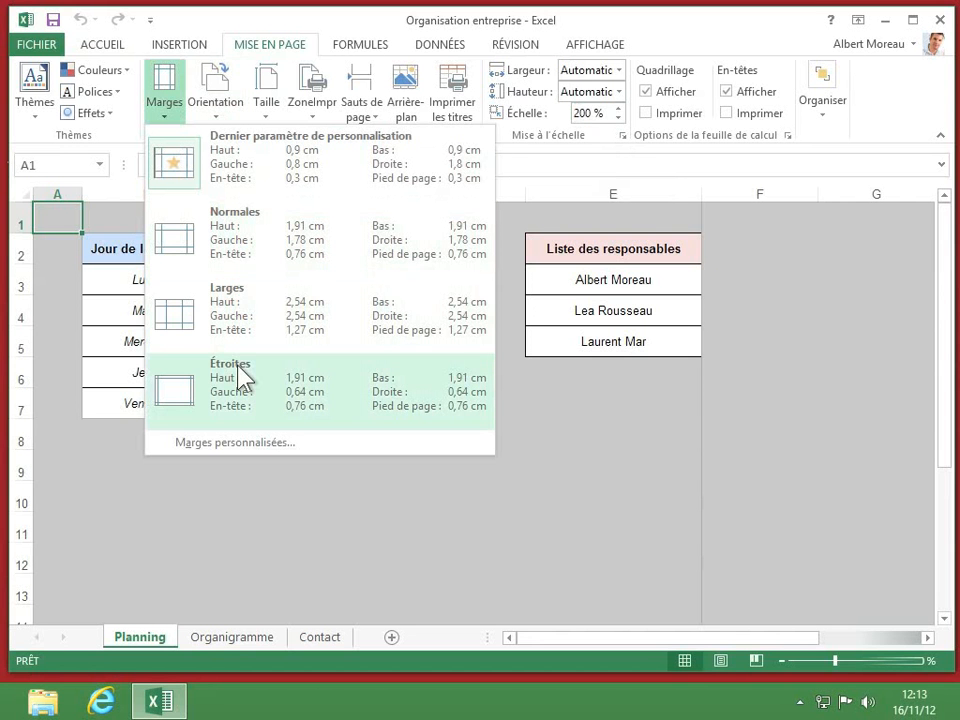
pyautogui.click(242, 446)
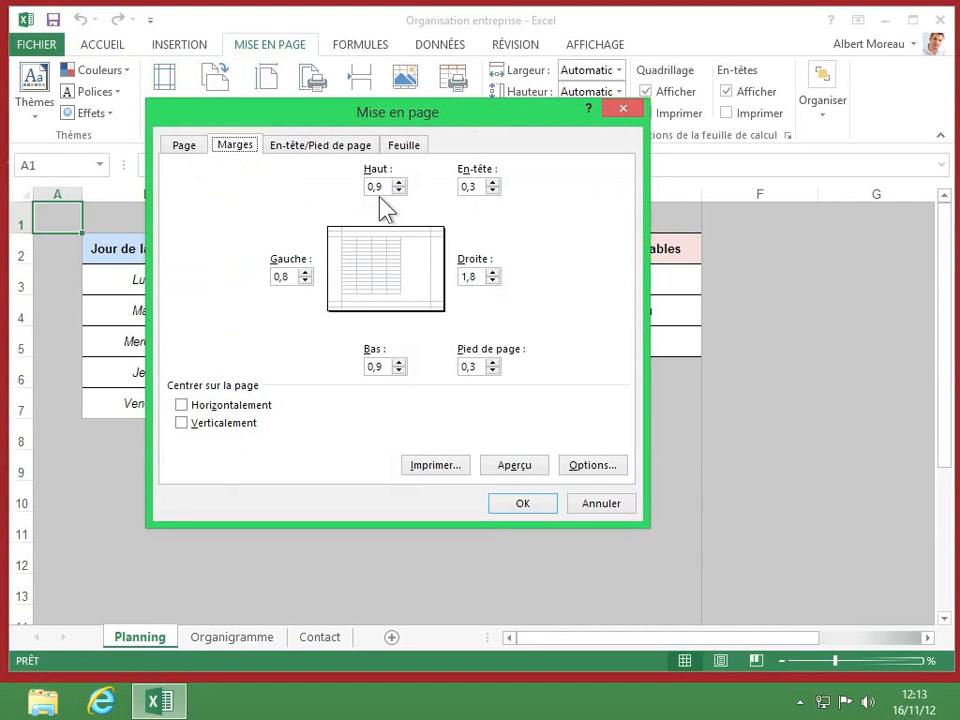
pyautogui.moveTo(382, 186); pyautogui.dragTo(372, 186)
pyautogui.write('2')
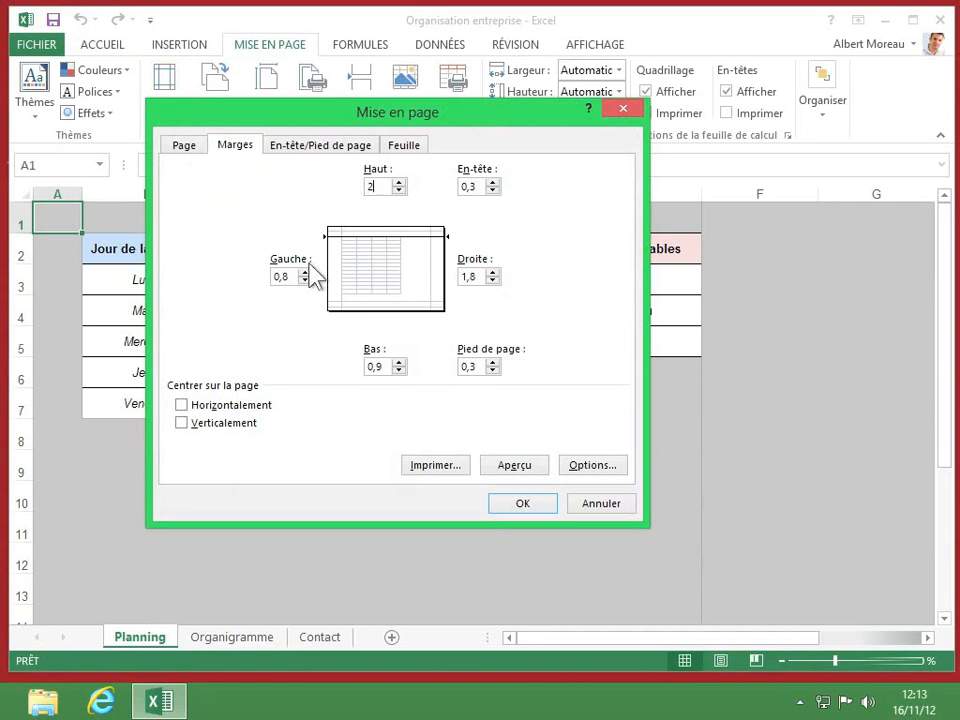
pyautogui.moveTo(300, 276); pyautogui.dragTo(253, 276)
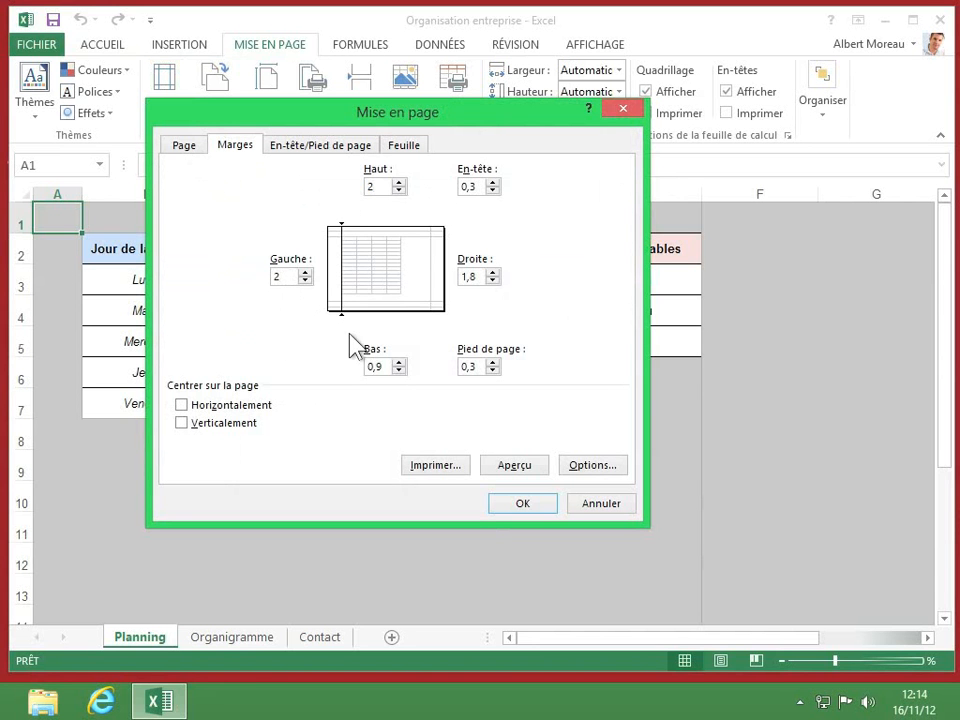
pyautogui.moveTo(386, 366); pyautogui.dragTo(366, 366)
pyautogui.write('2')
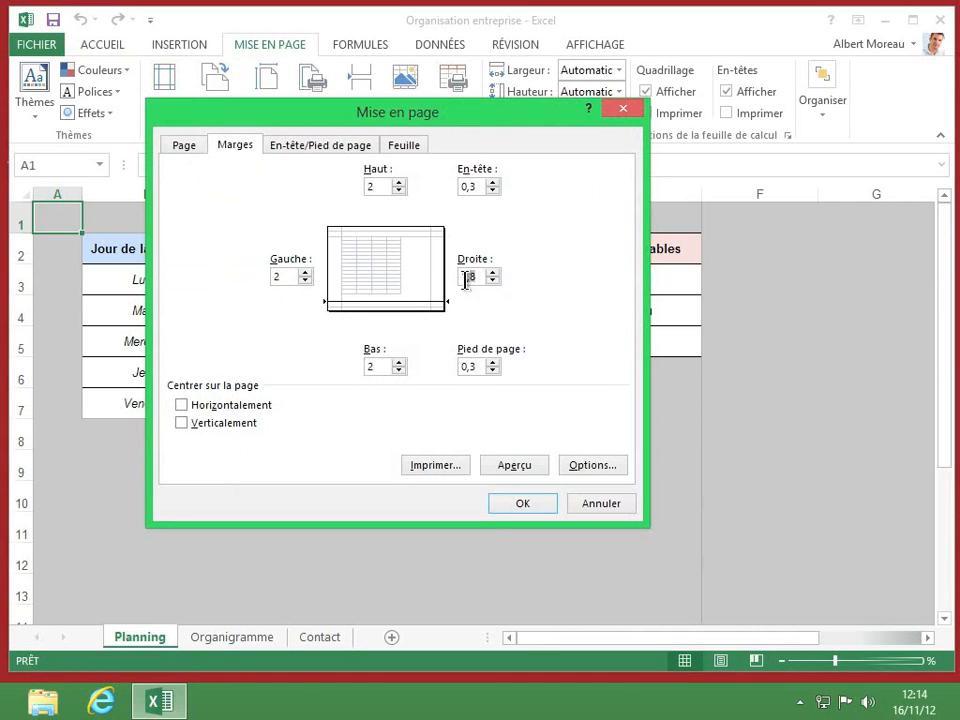
pyautogui.moveTo(476, 276); pyautogui.dragTo(461, 276)
pyautogui.write('2')
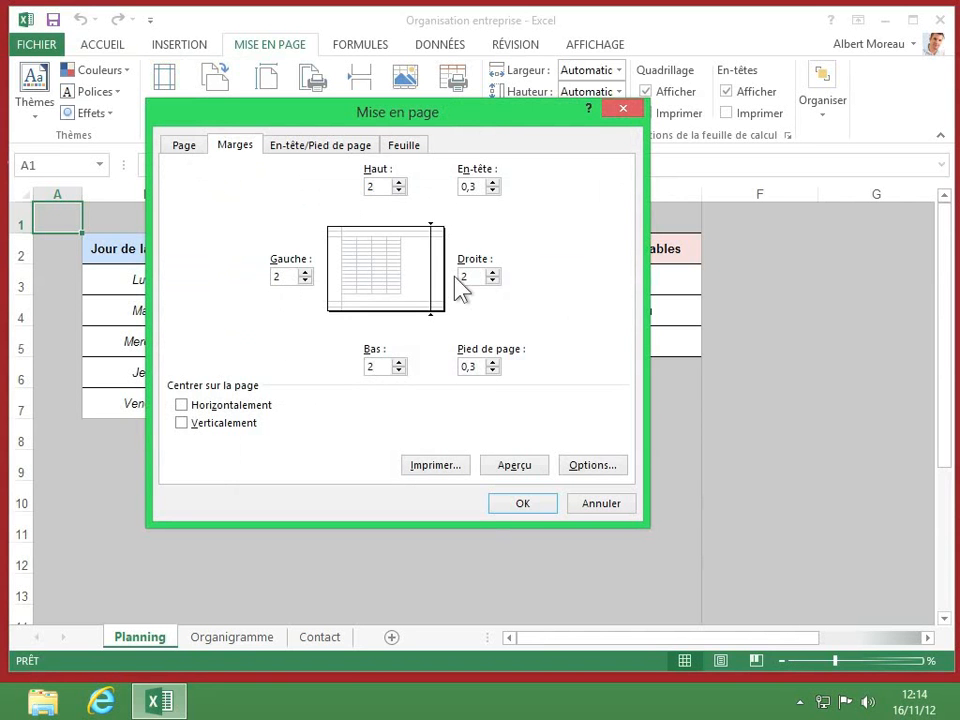
# - Set the header and footer margins to 1 cm, and centre the content on the page horizontally and vertically
pyautogui.moveTo(476, 186); pyautogui.dragTo(448, 188)
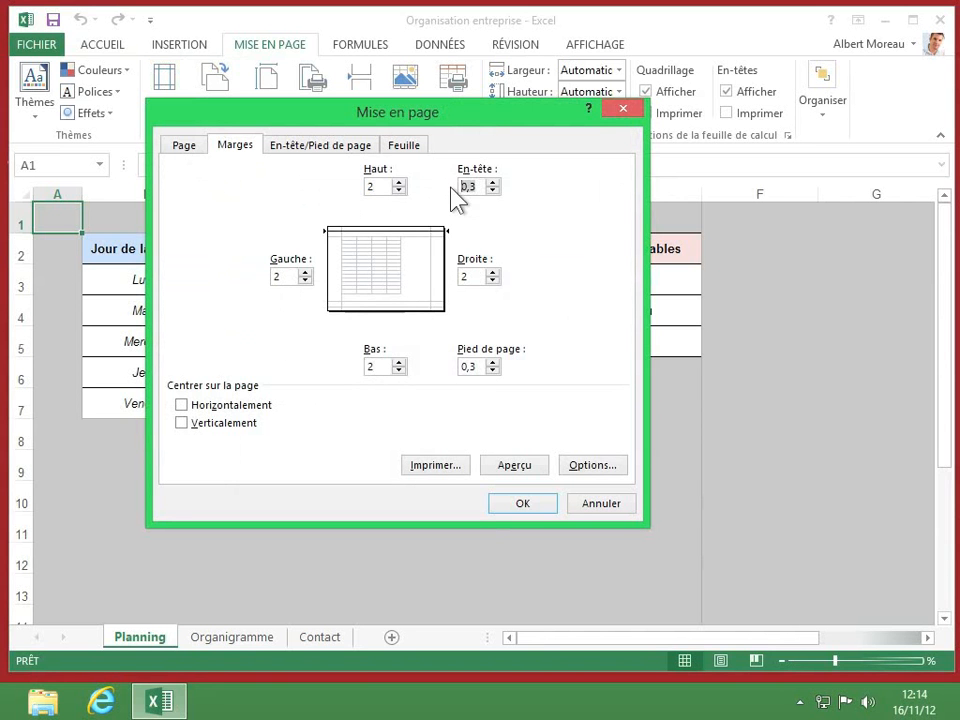
pyautogui.write('1')
pyautogui.moveTo(476, 367); pyautogui.dragTo(450, 366)
pyautogui.write('1')
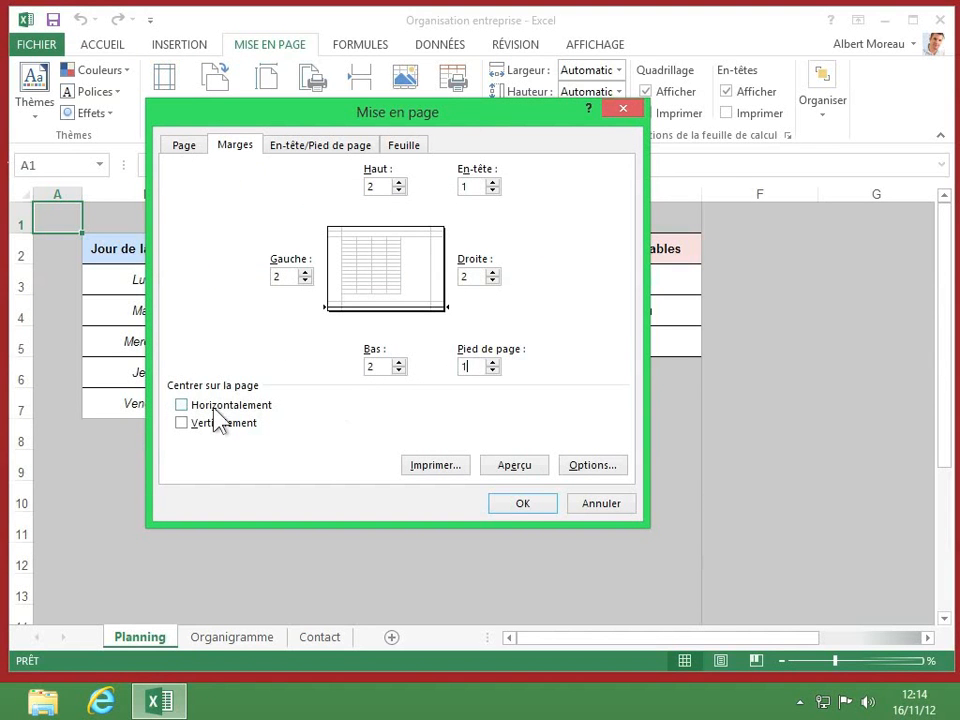
pyautogui.click(181, 406)
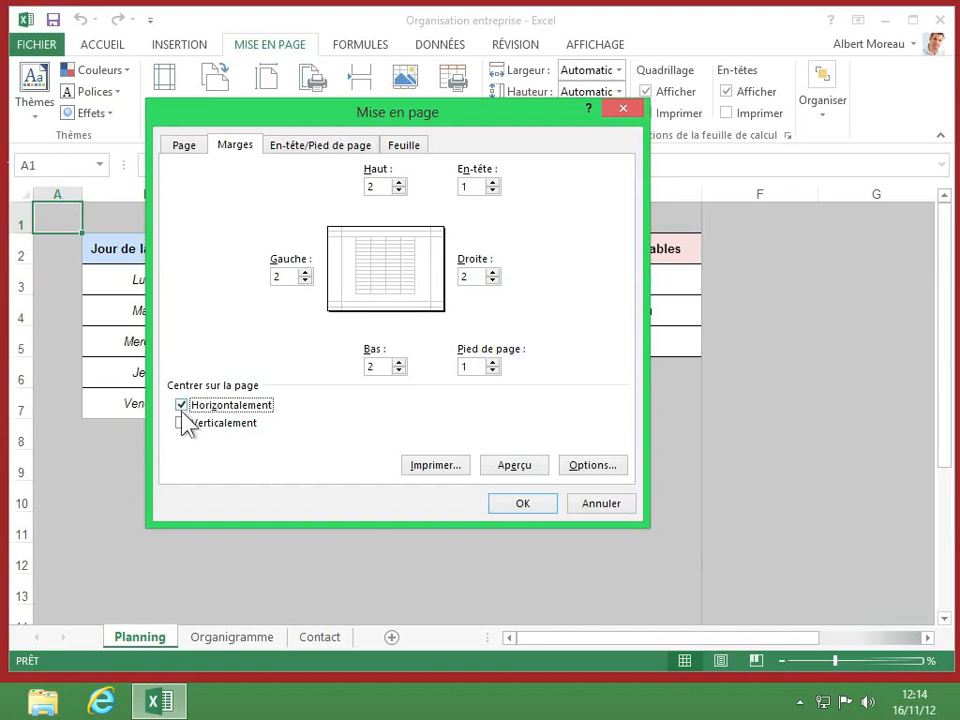
pyautogui.click(181, 424)
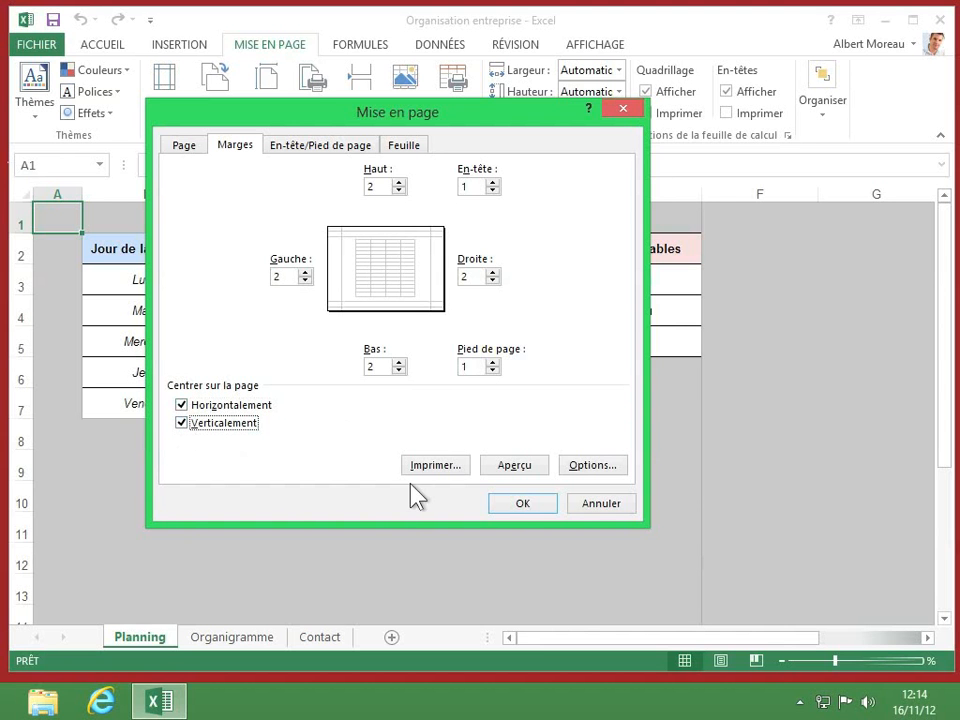
pyautogui.click(521, 505)
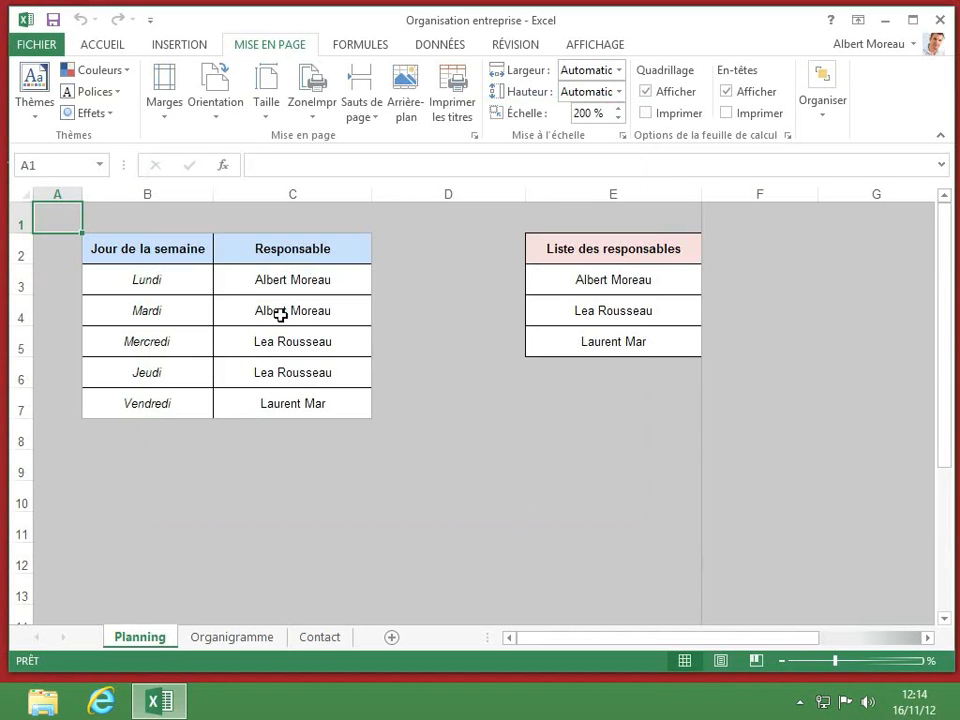
# - Select the weekly planning table from the Jour de la semaine header in B2 through cell C7
pyautogui.click(128, 251)
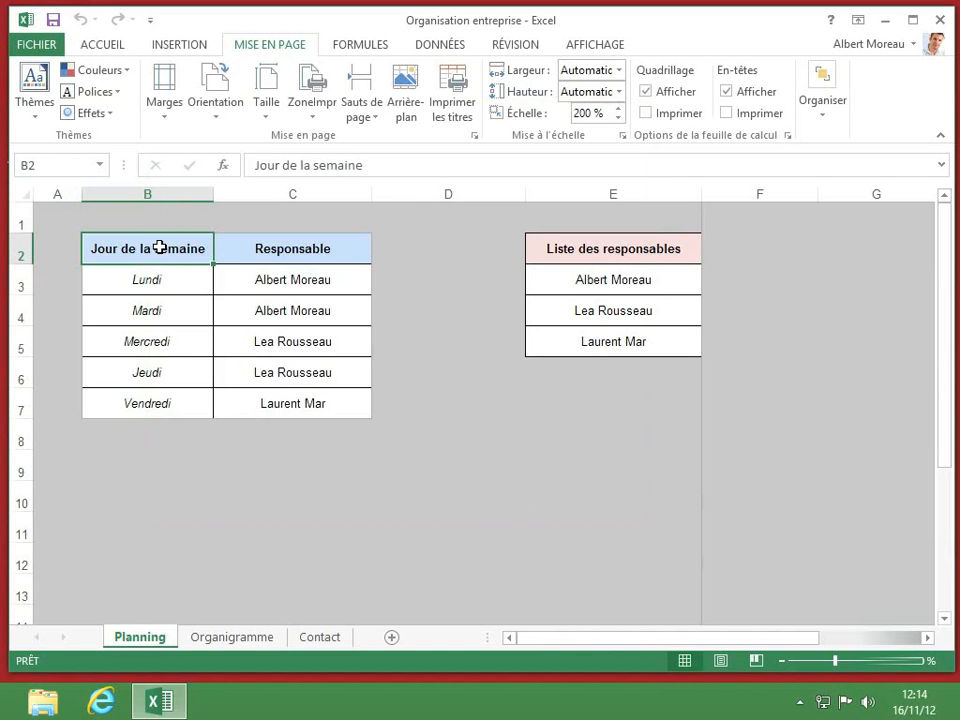
pyautogui.moveTo(158, 246); pyautogui.dragTo(290, 397)
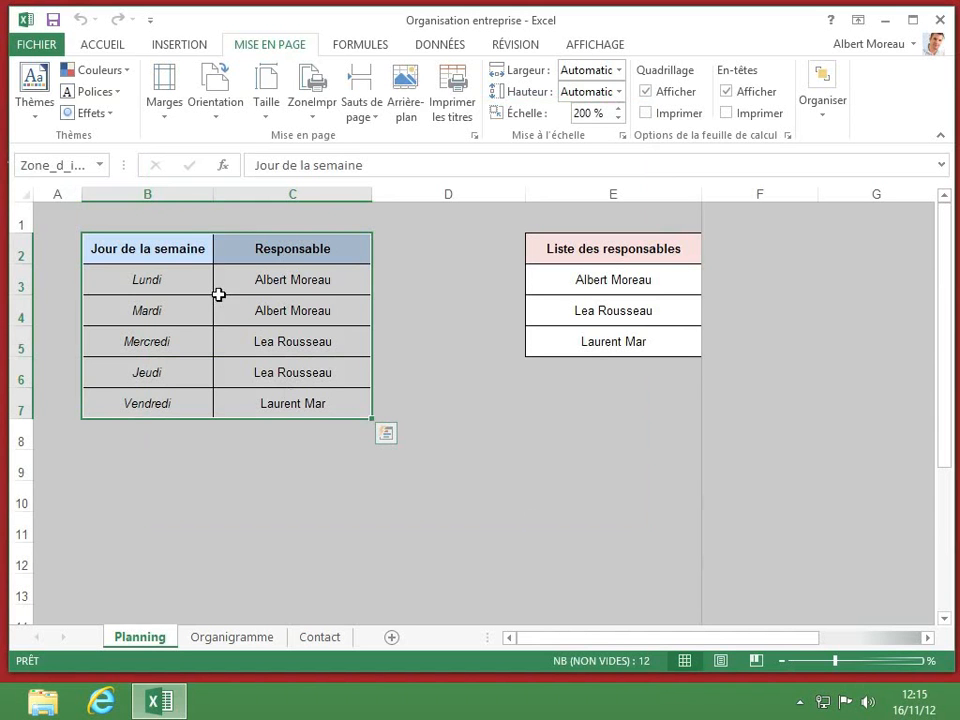
pyautogui.click(36, 48)
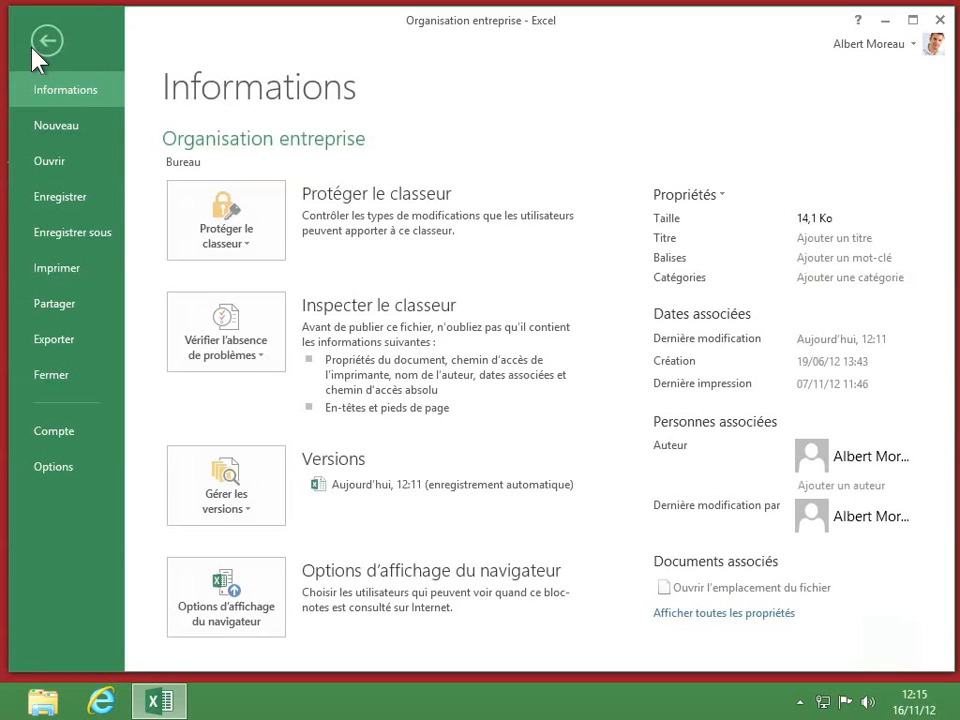
pyautogui.click(80, 234)
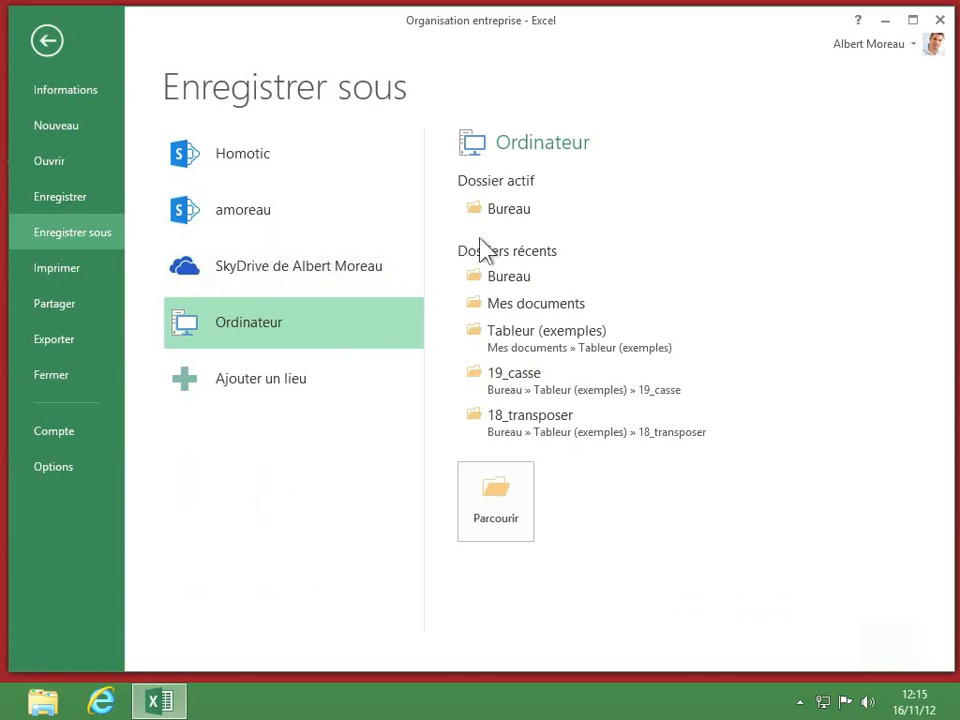
pyautogui.click(505, 210)
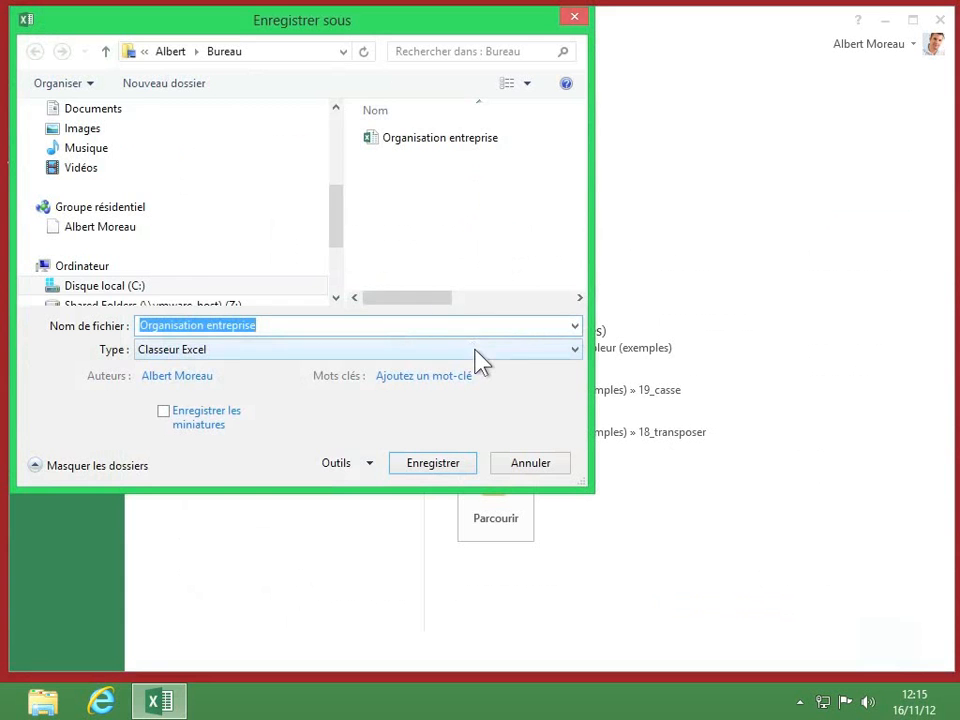
pyautogui.click(476, 350)
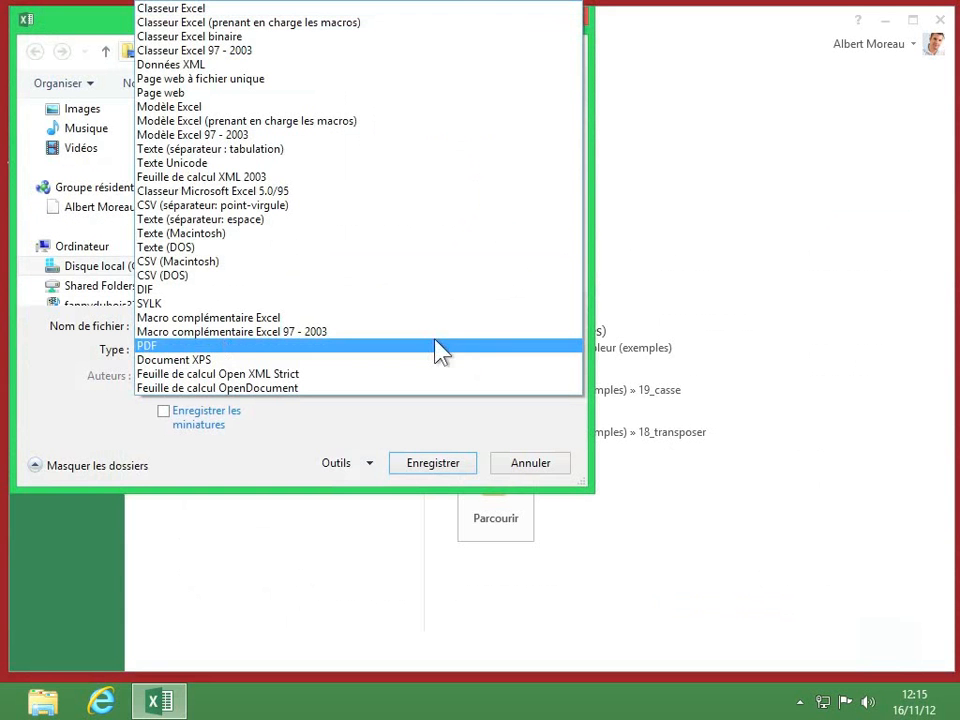
pyautogui.click(157, 345)
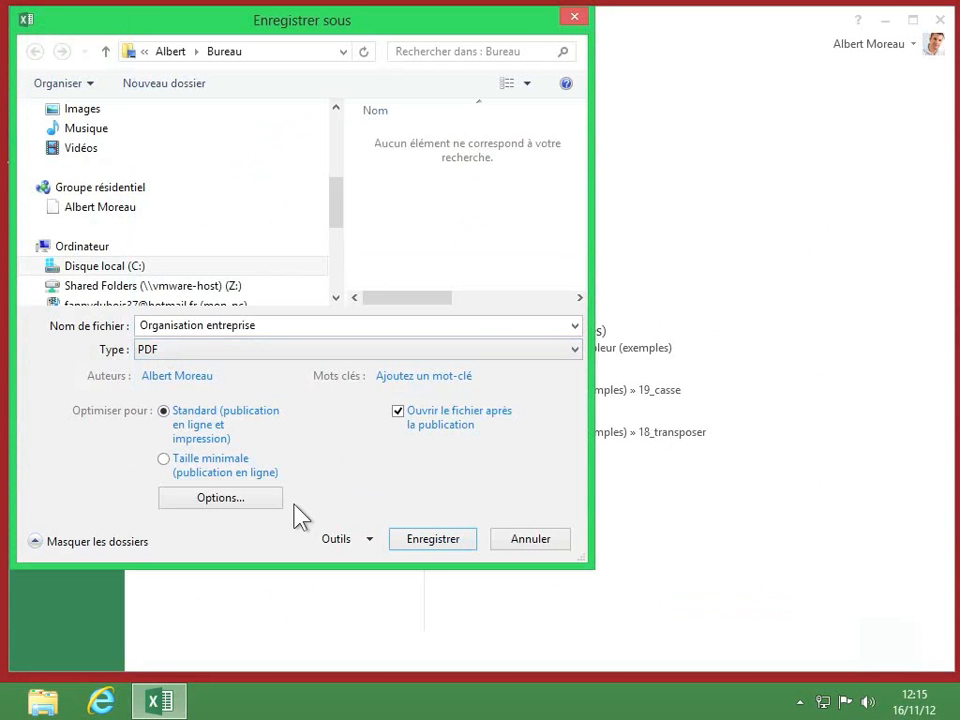
pyautogui.click(515, 542)
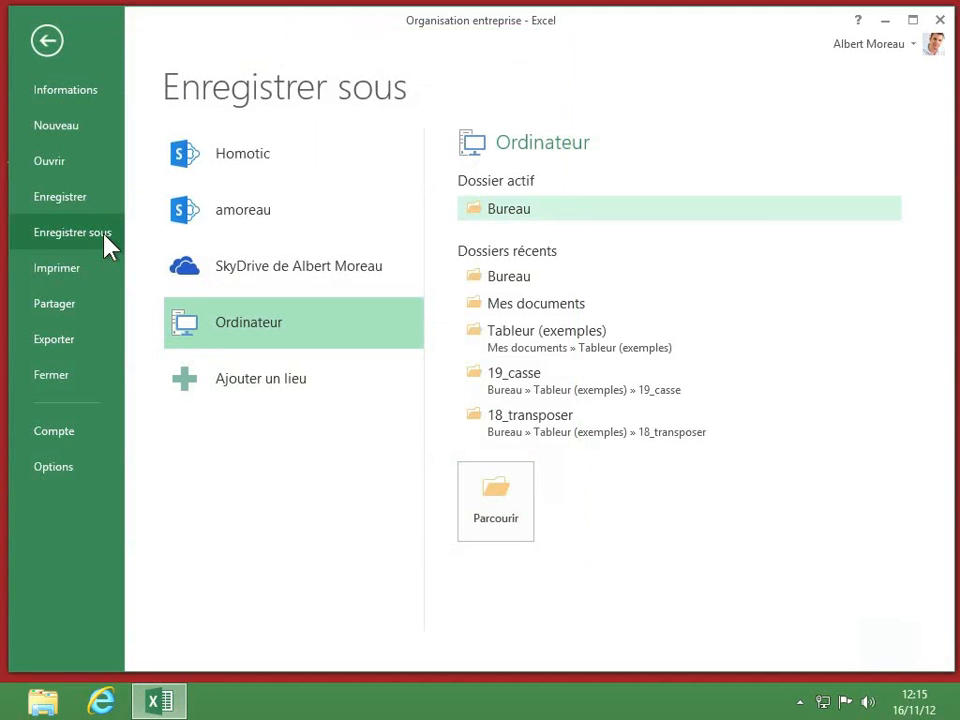
# - Export only the selection to the desktop as the PDF Organisation entreprise, with page range 1 to 1 and ISO 19005-1 (PDF/A) compatibility
pyautogui.click(63, 343)
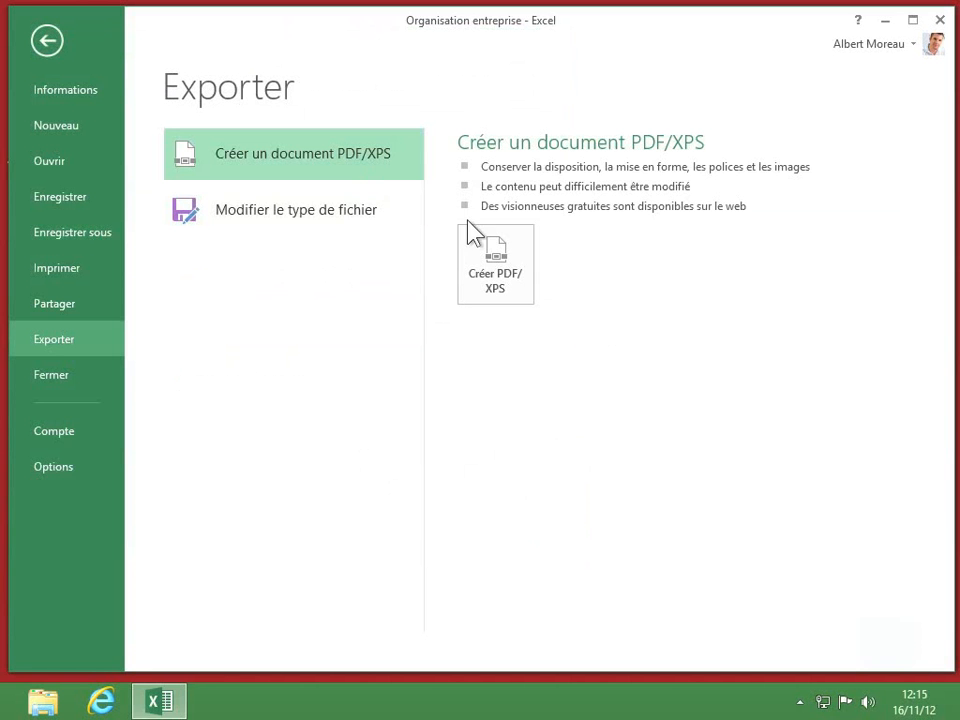
pyautogui.click(514, 272)
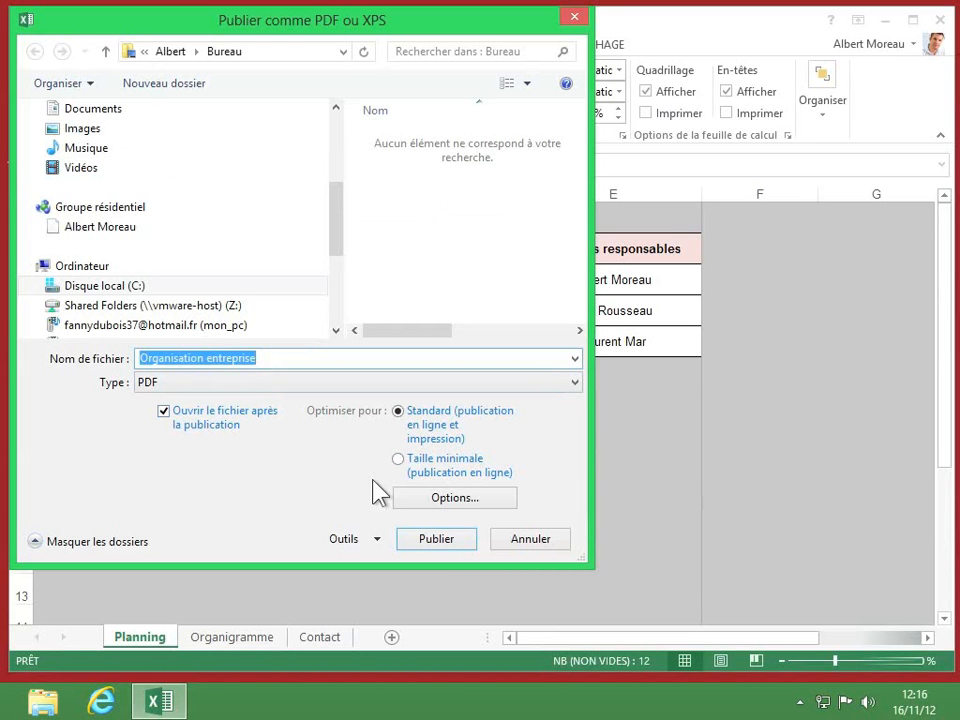
pyautogui.click(450, 508)
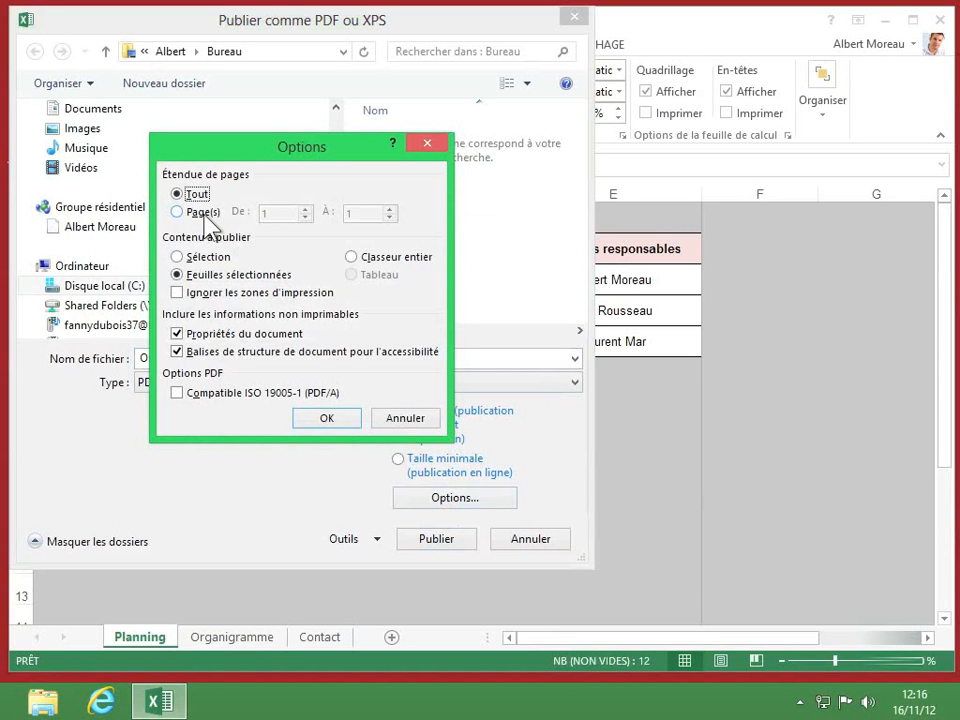
pyautogui.click(178, 213)
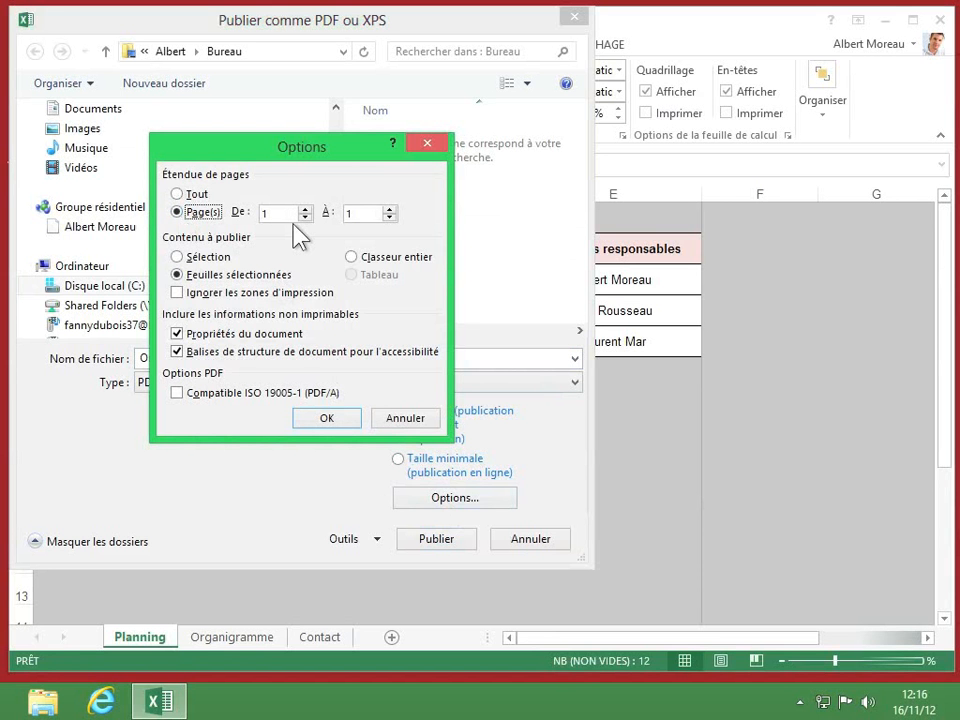
pyautogui.click(177, 257)
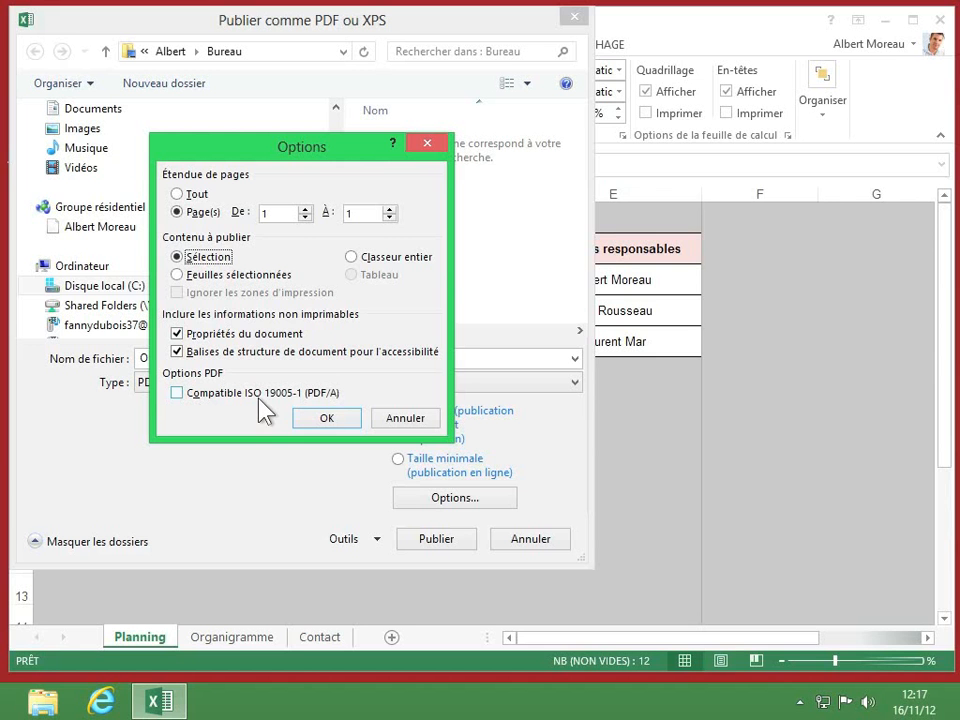
pyautogui.click(177, 394)
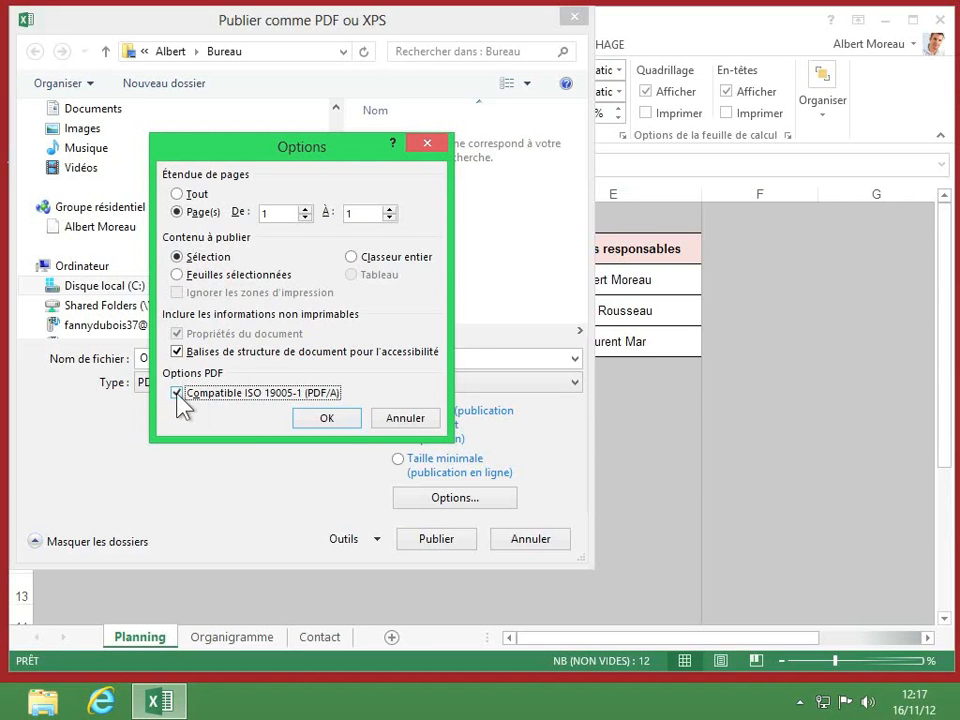
pyautogui.click(329, 417)
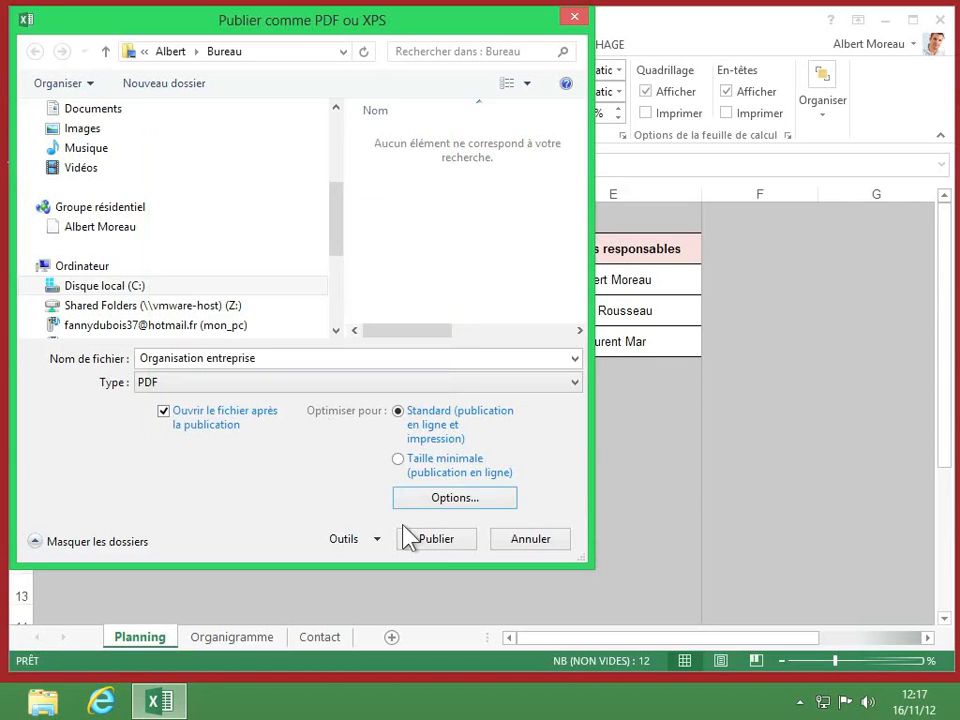
pyautogui.click(440, 546)
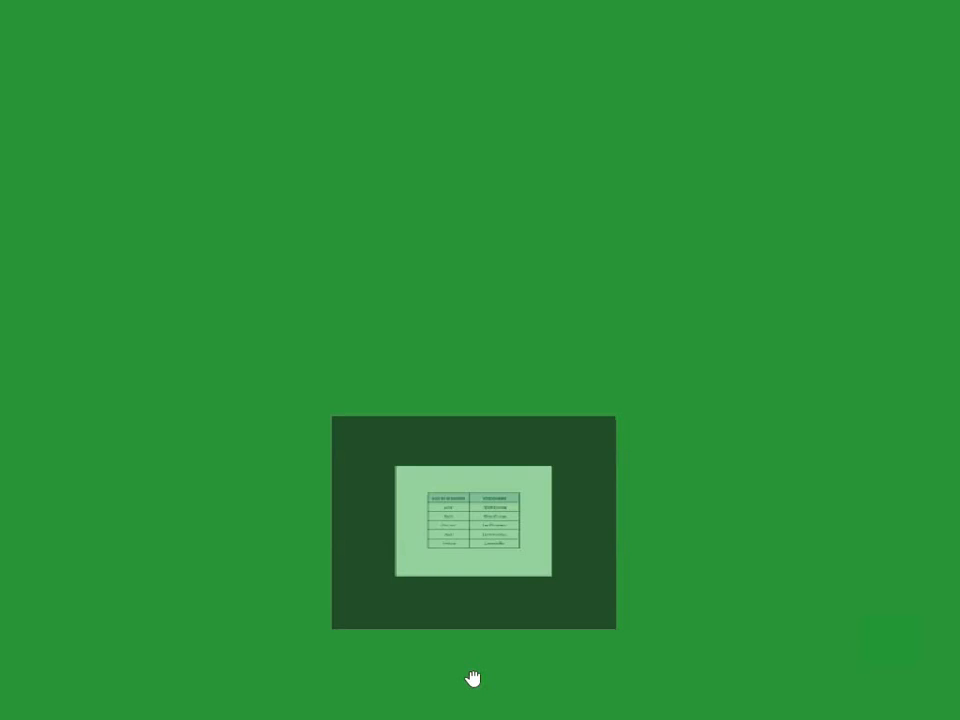
# - Close the PDF viewer, return to the Organisation entreprise workbook and close it, saving the changes
pyautogui.moveTo(473, 679); pyautogui.dragTo(471, 696)
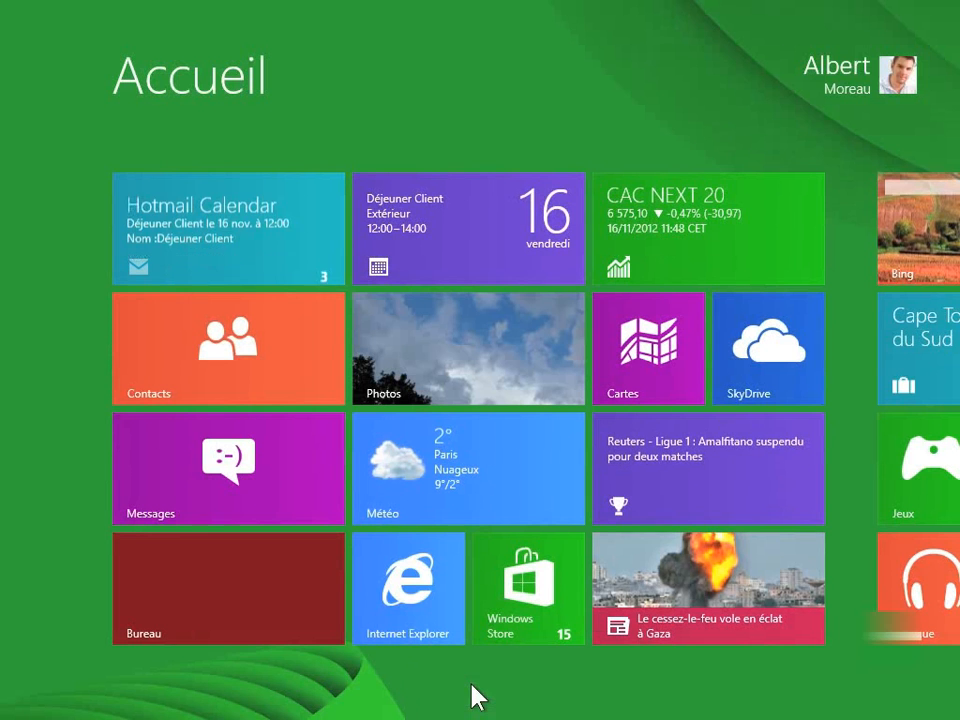
pyautogui.click(296, 634)
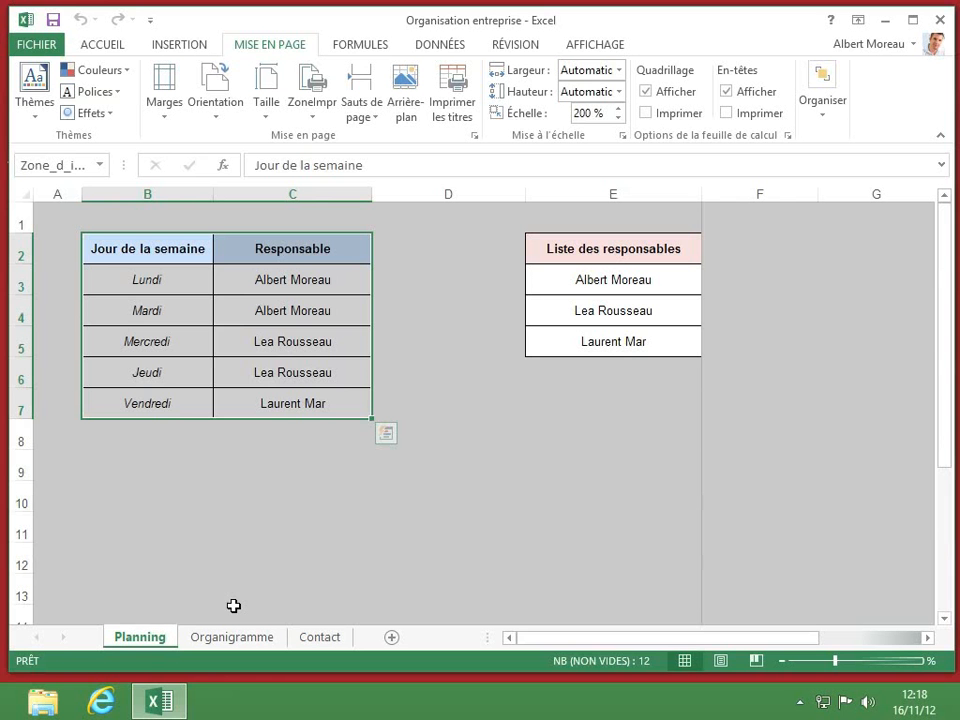
pyautogui.click(334, 524)
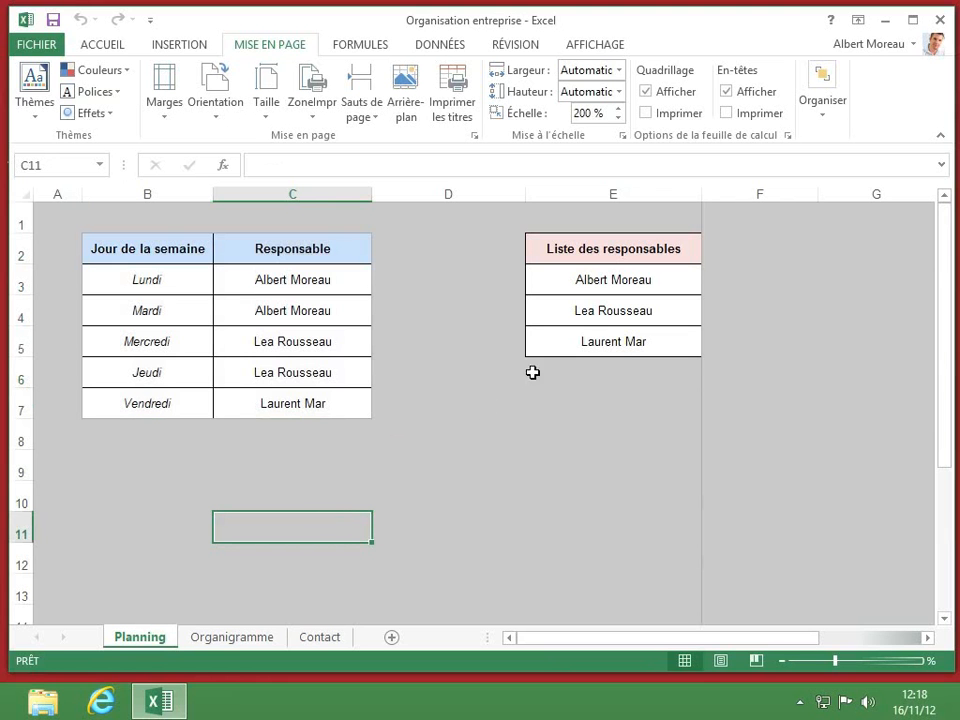
pyautogui.click(937, 24)
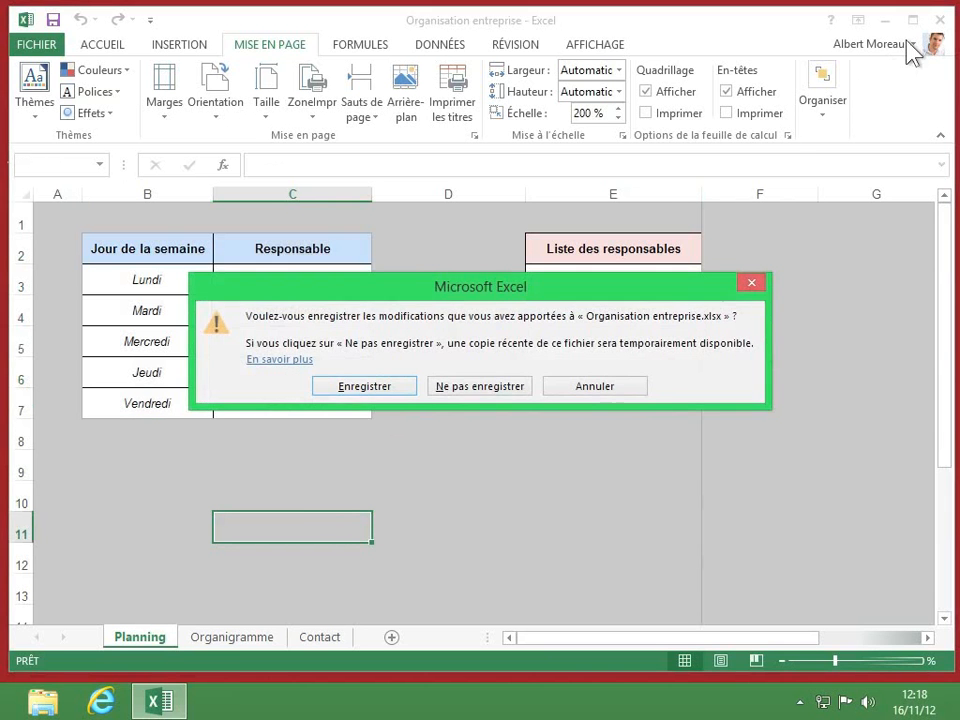
pyautogui.click(396, 382)
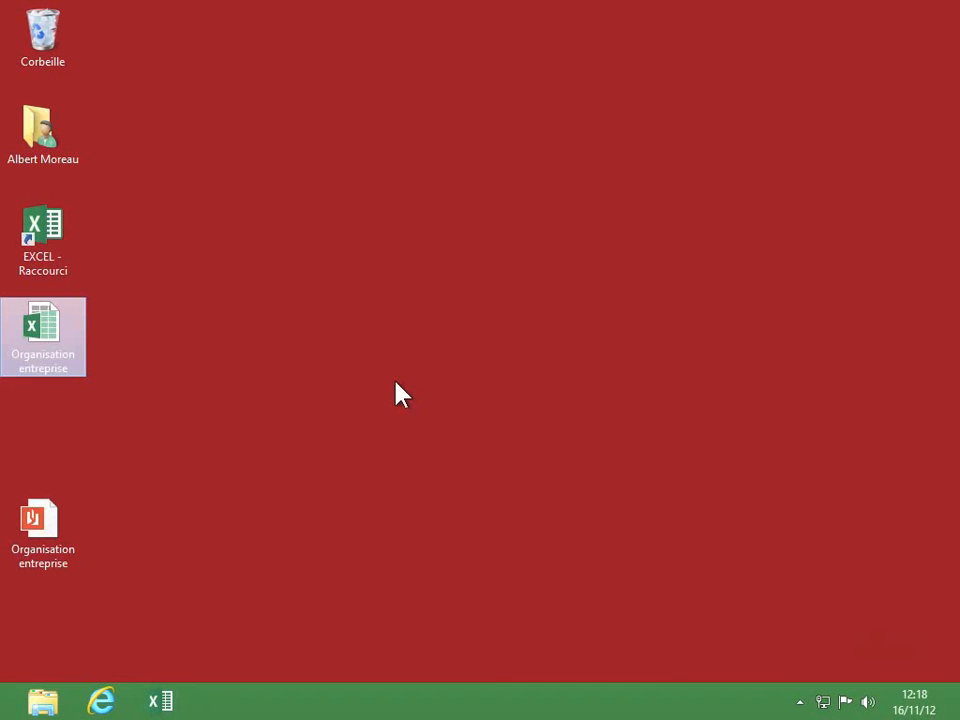
# - Open the exported Organisation entreprise PDF from the desktop
pyautogui.doubleClick(42, 524)
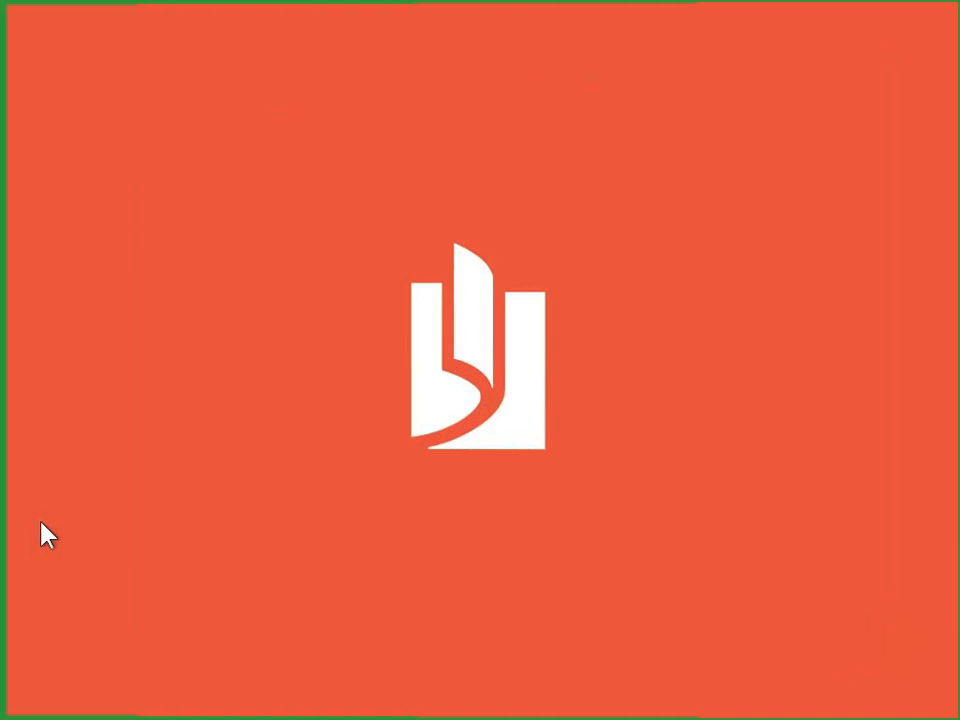